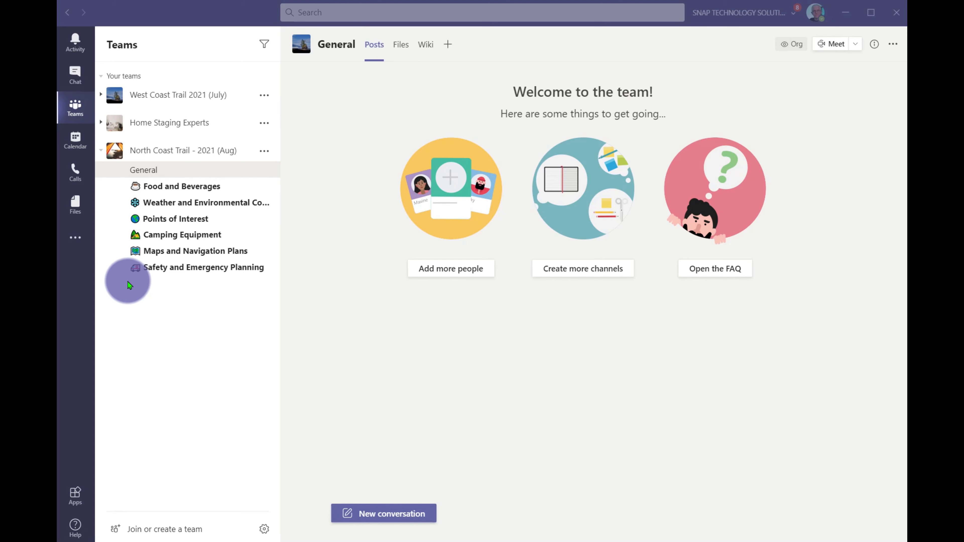
Find the Zoom app and add it to Teams
left_click(78, 239)
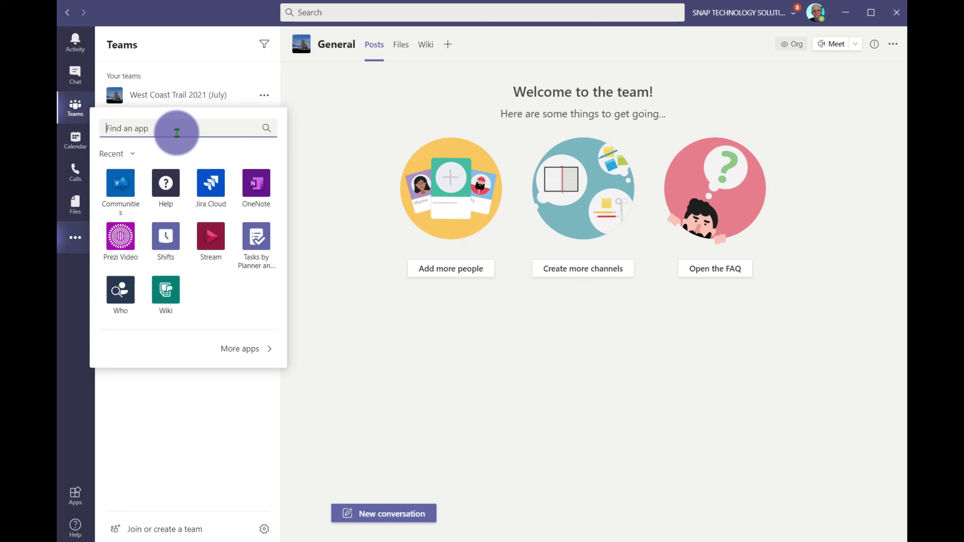
type("zoom")
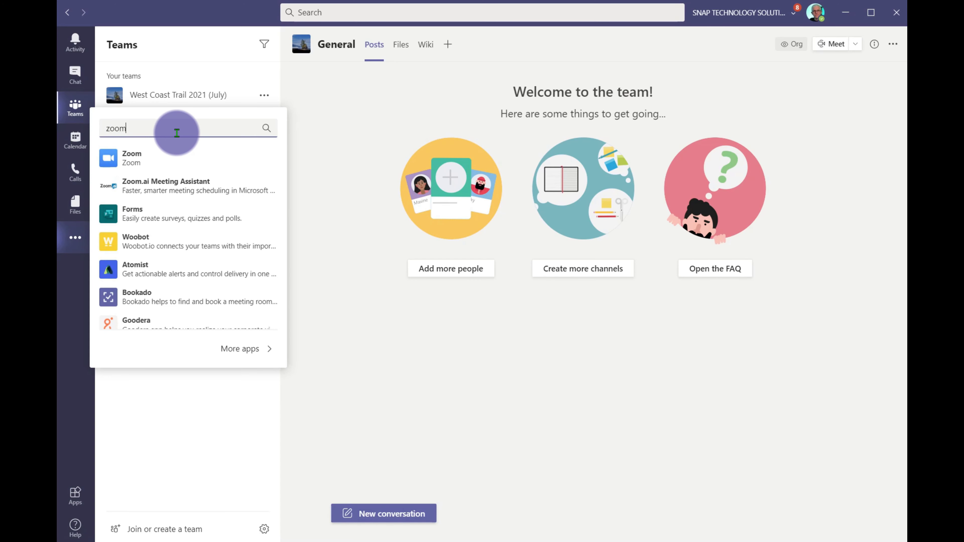
left_click(140, 158)
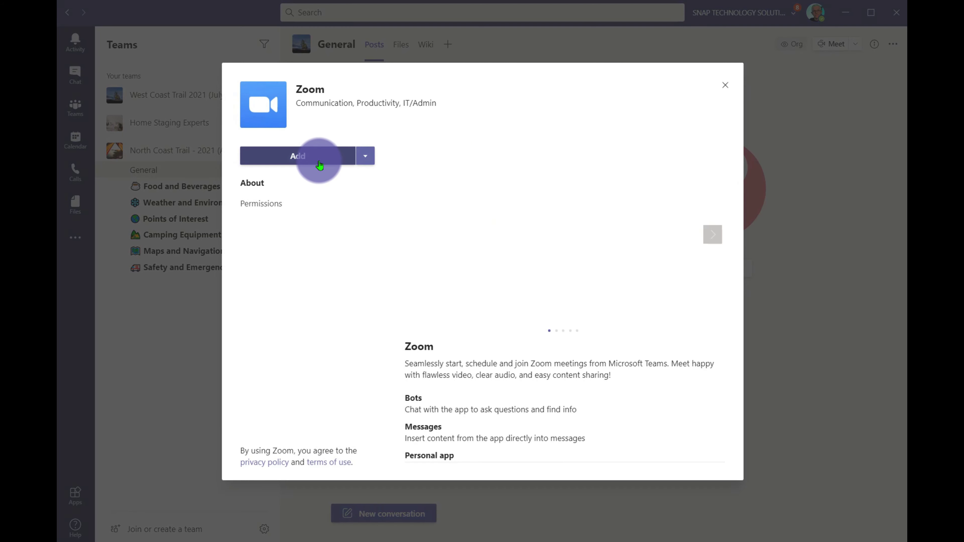
left_click(321, 161)
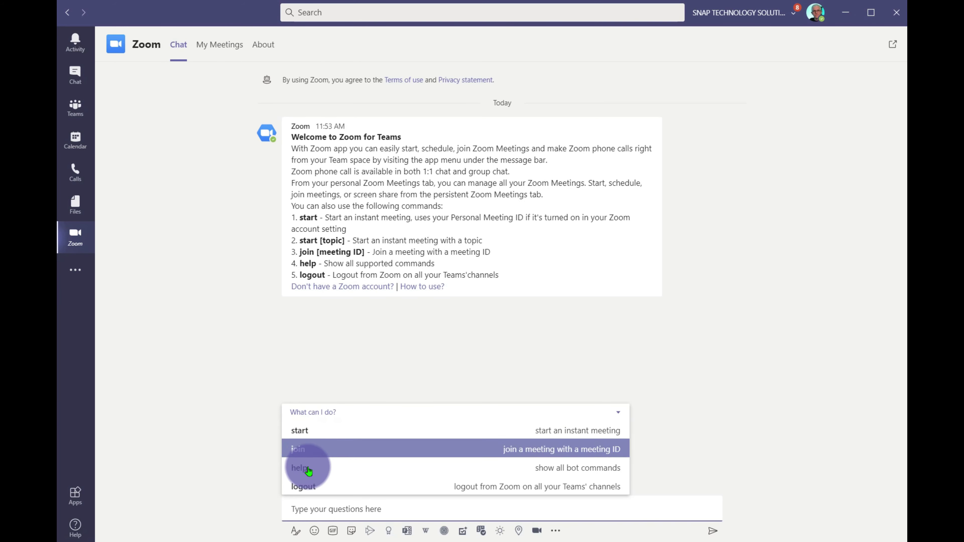
left_click(300, 502)
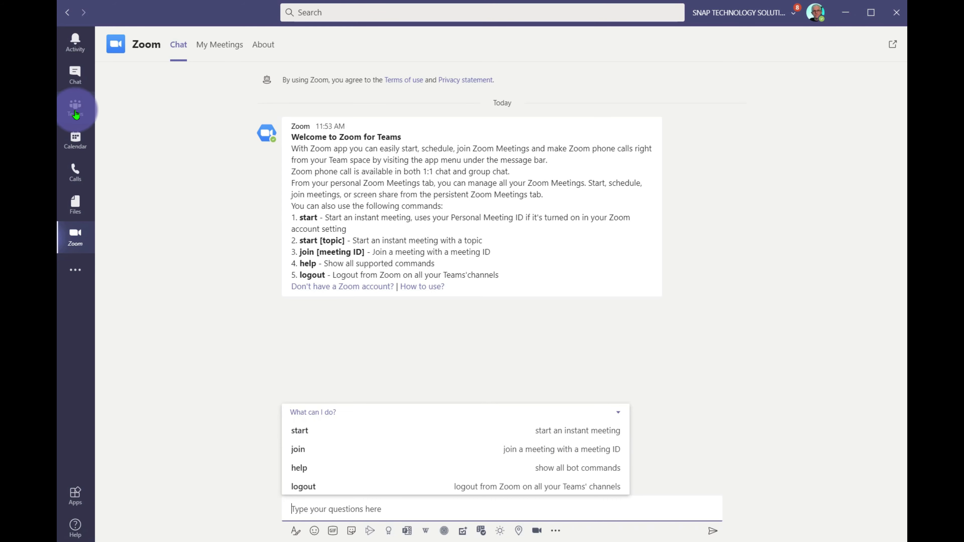
Create a standard channel named "Meetings" with a handshake emoji prefix in the North Coast Trail - 2021 (Aug) team
left_click(75, 108)
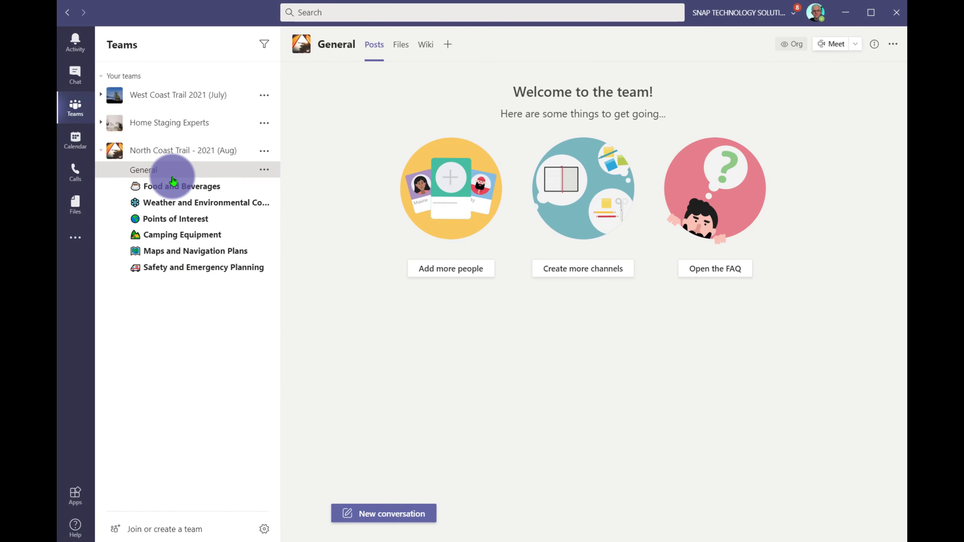
left_click(264, 151)
left_click(302, 228)
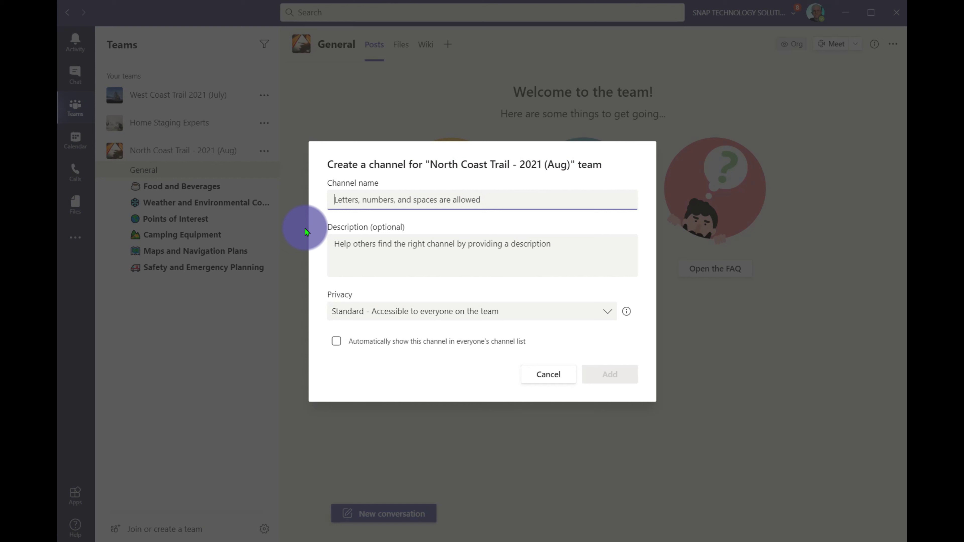
key("super+period")
type("mee")
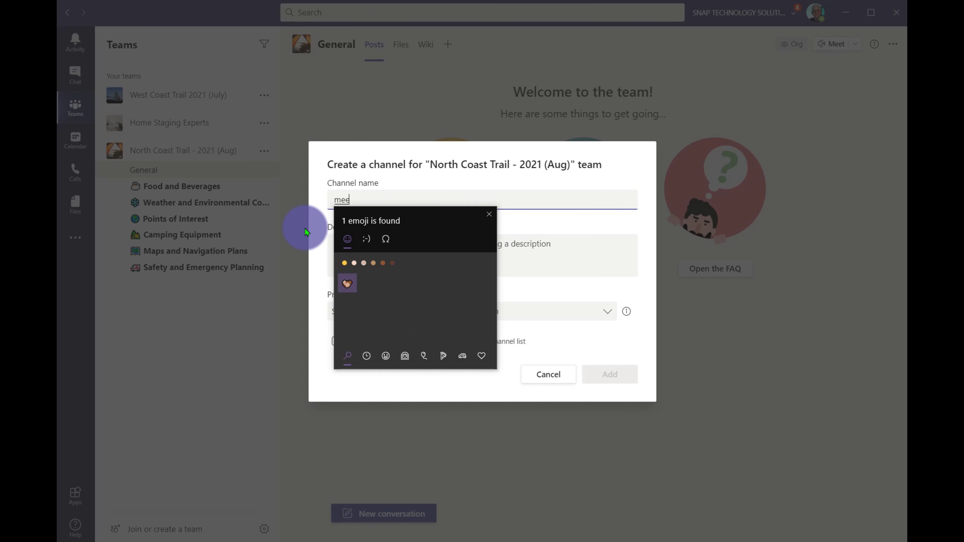
left_click(347, 283)
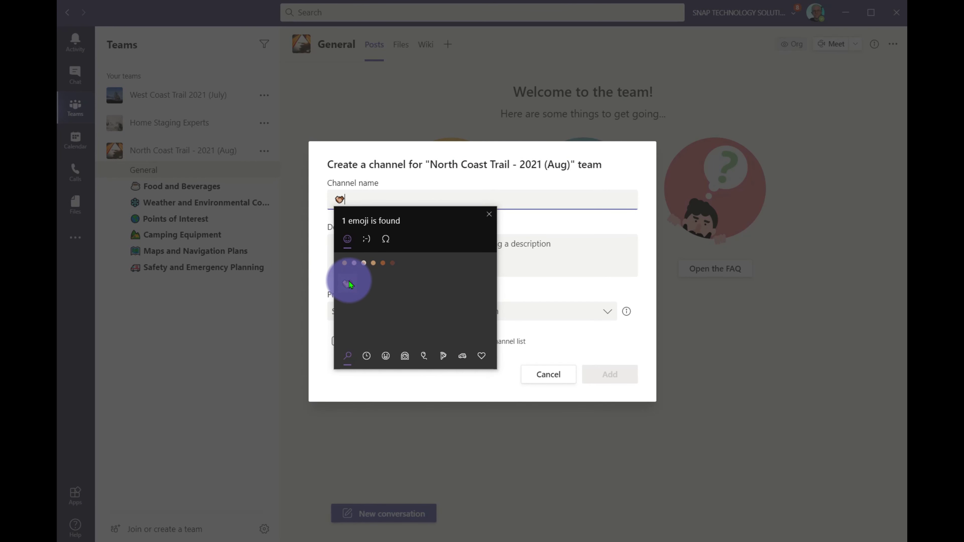
type("Meeti")
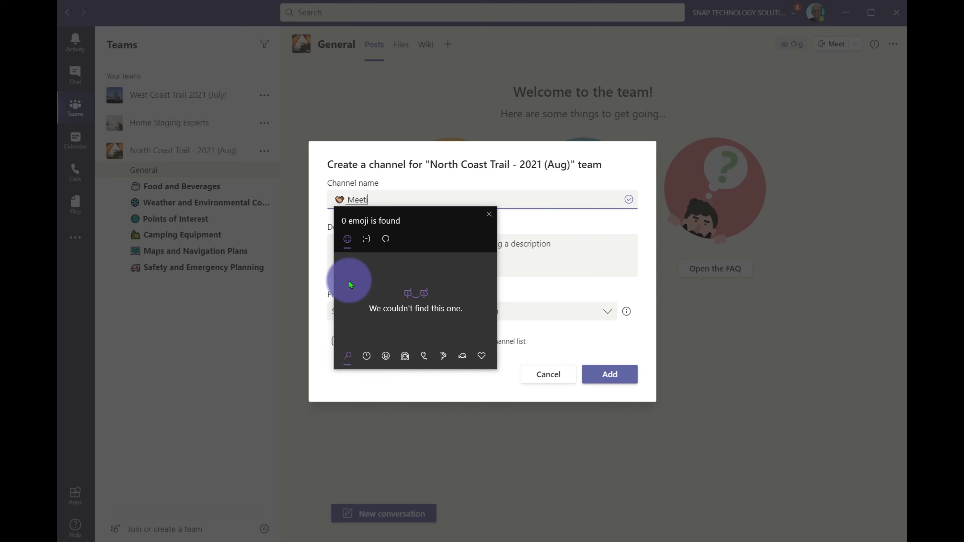
type("ngs")
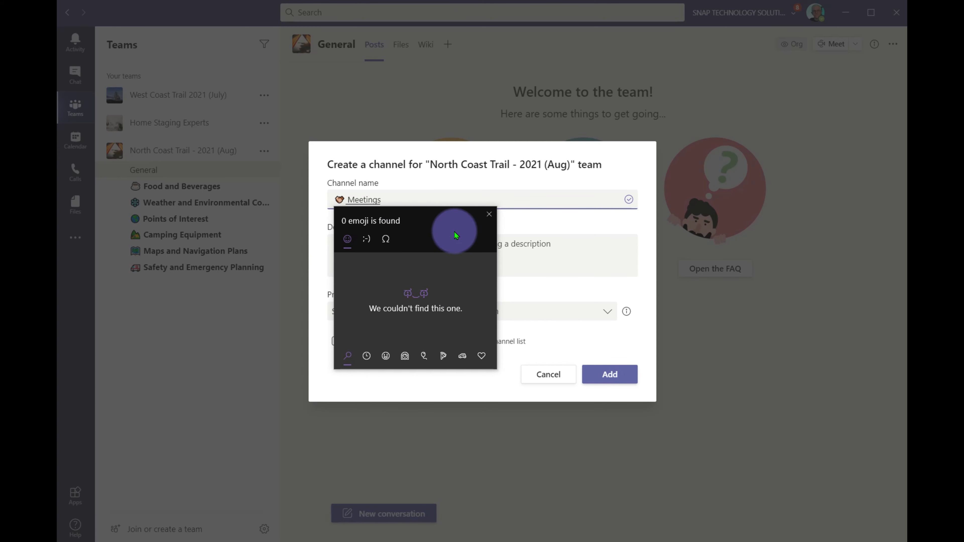
left_click(593, 376)
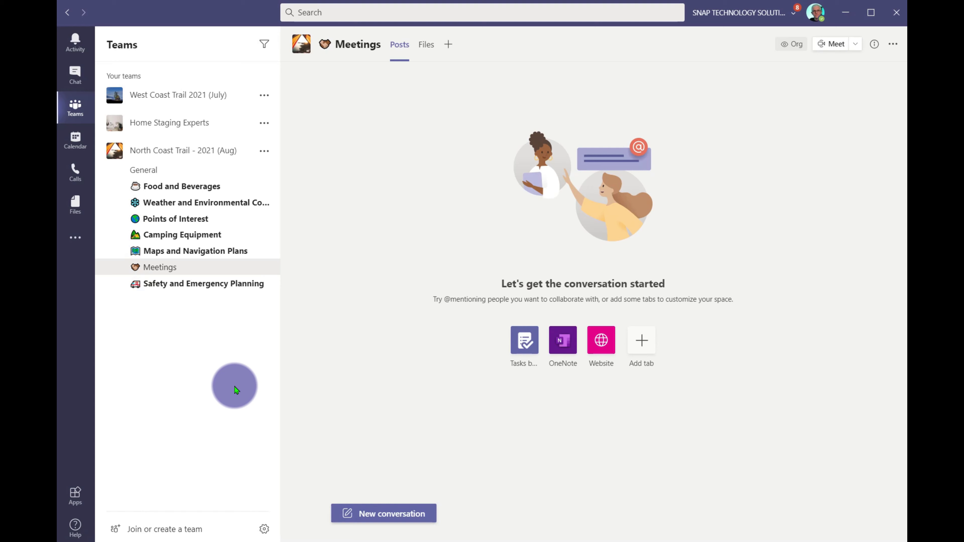
Mention Zoom in a new Meetings channel conversation and choose its option to start a meeting
left_click(373, 513)
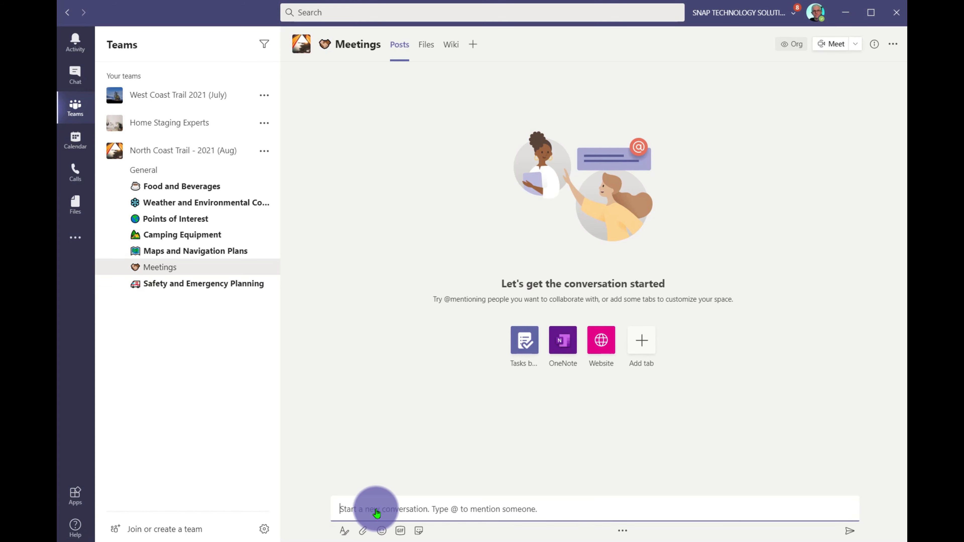
type("@zoom")
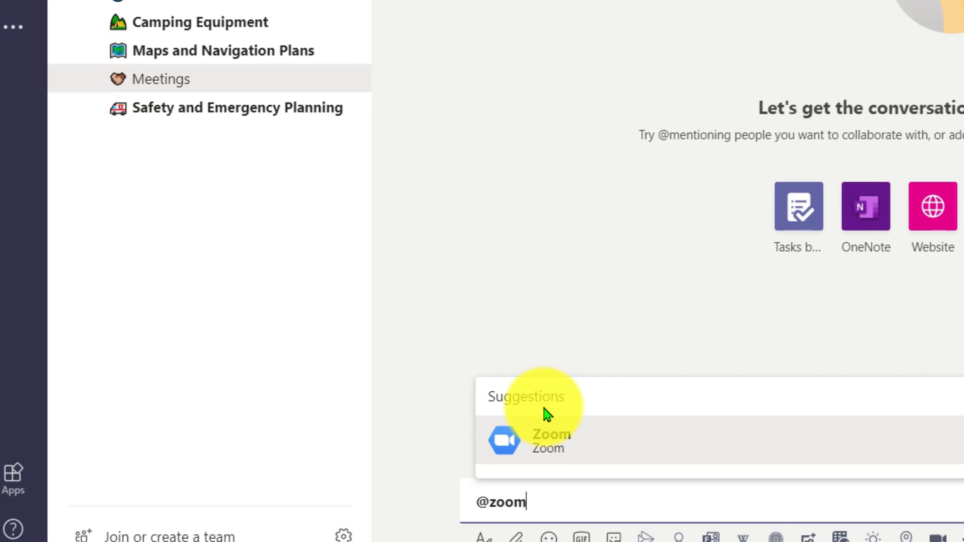
left_click(599, 456)
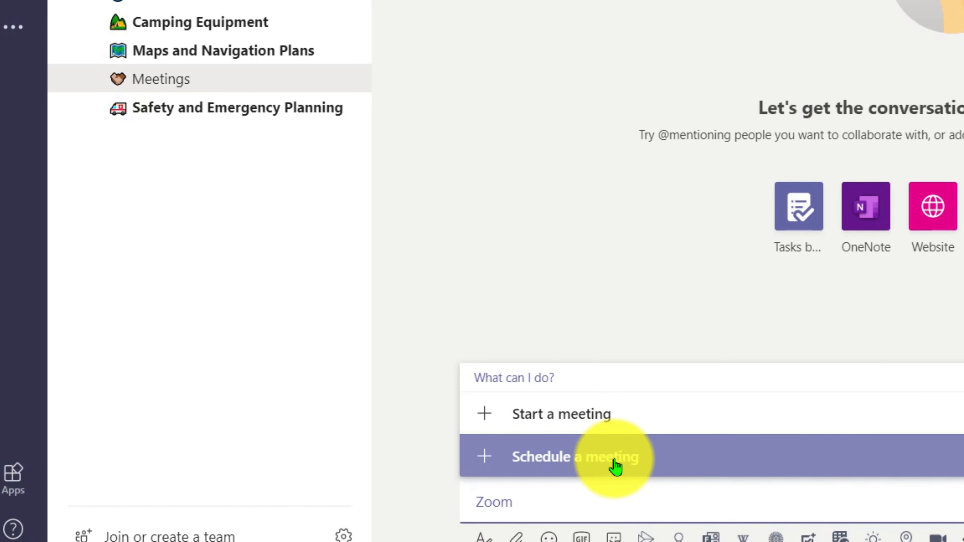
left_click(585, 430)
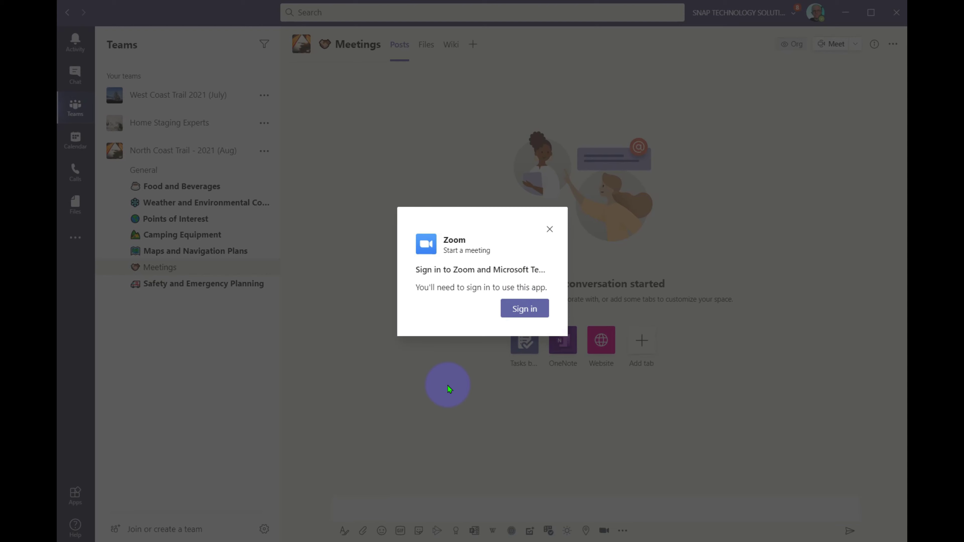
Sign in to Zoom, authorize Teams to access the account, and accept the requested Microsoft permissions with consent on behalf of the organization
left_click(529, 310)
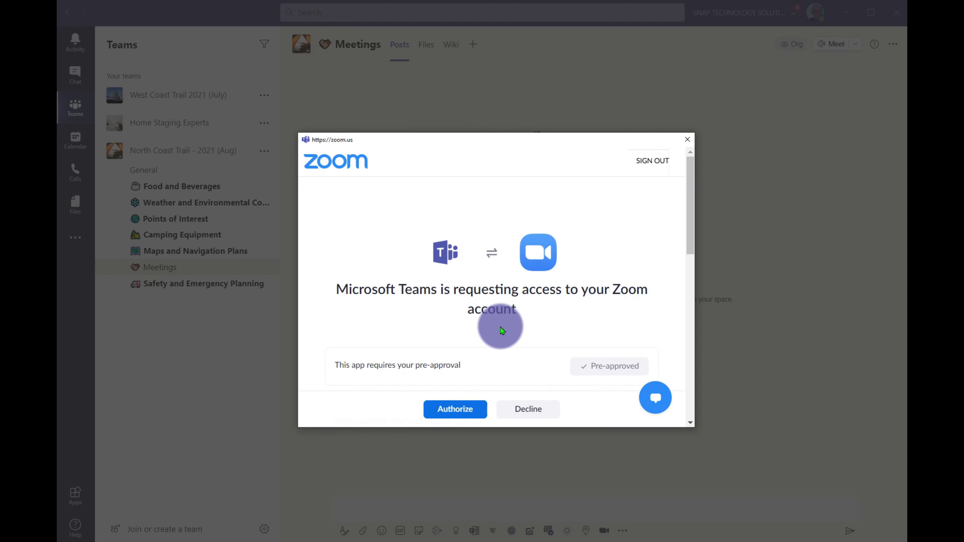
left_click(463, 410)
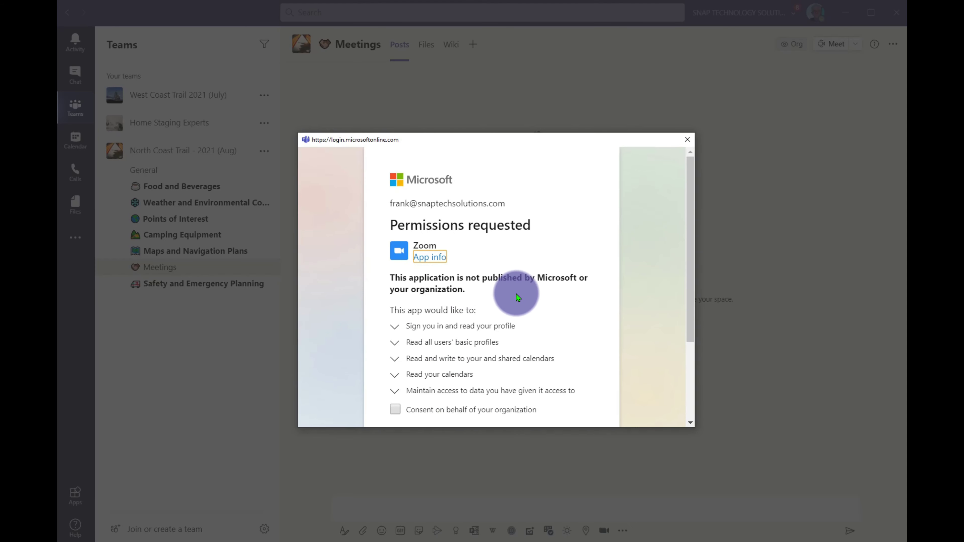
scroll(551, 318, "down", 3)
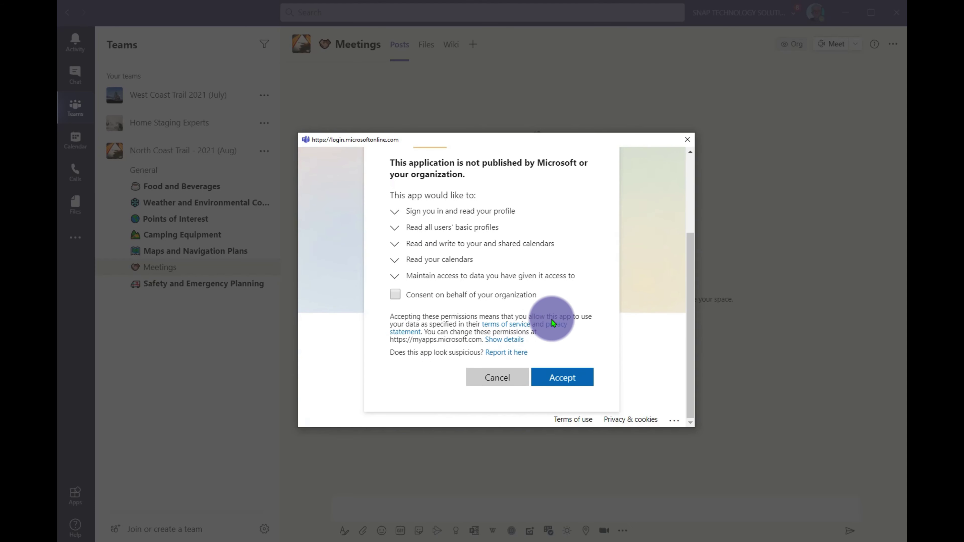
left_click(412, 298)
left_click(576, 403)
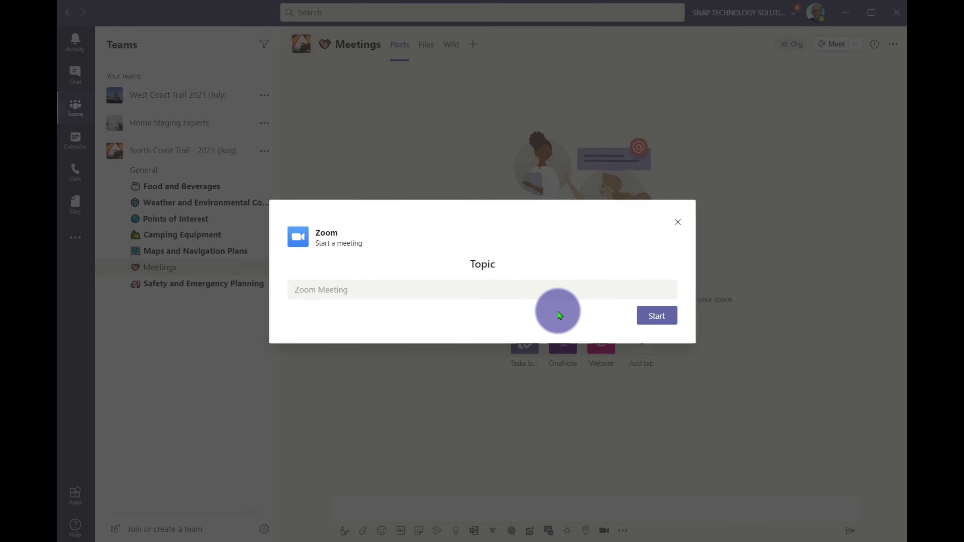
Start an instant Zoom meeting with the topic "Cool demo", then return to the Meetings channel
left_click(360, 292)
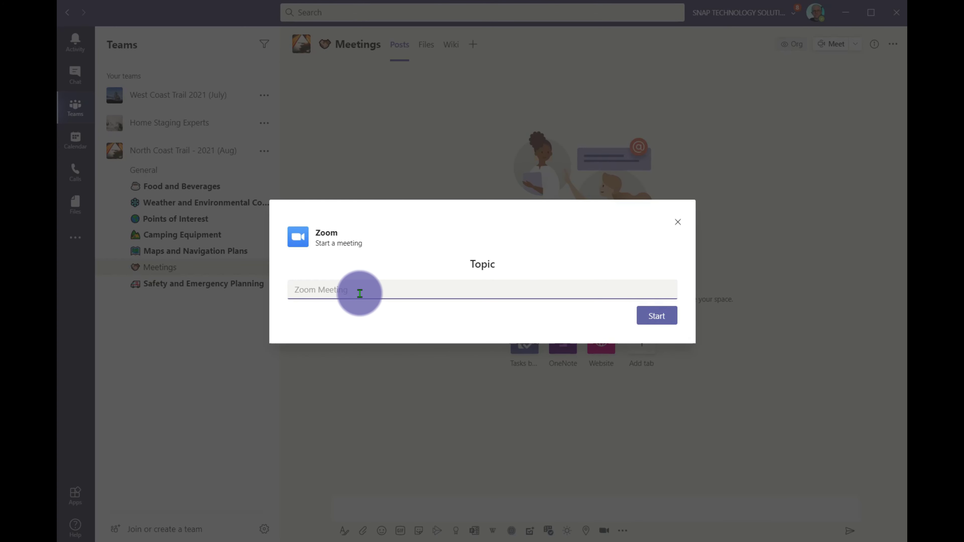
type("Cool demo")
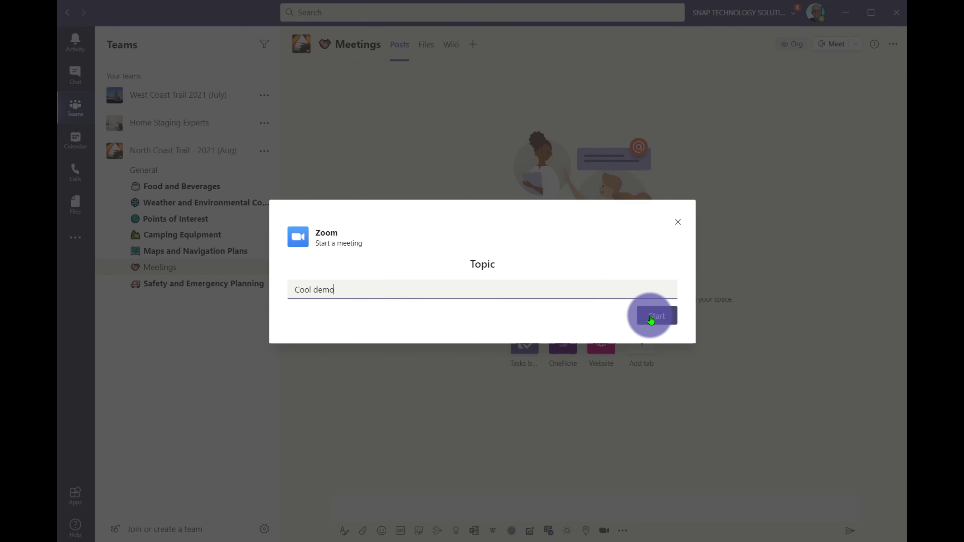
left_click(642, 318)
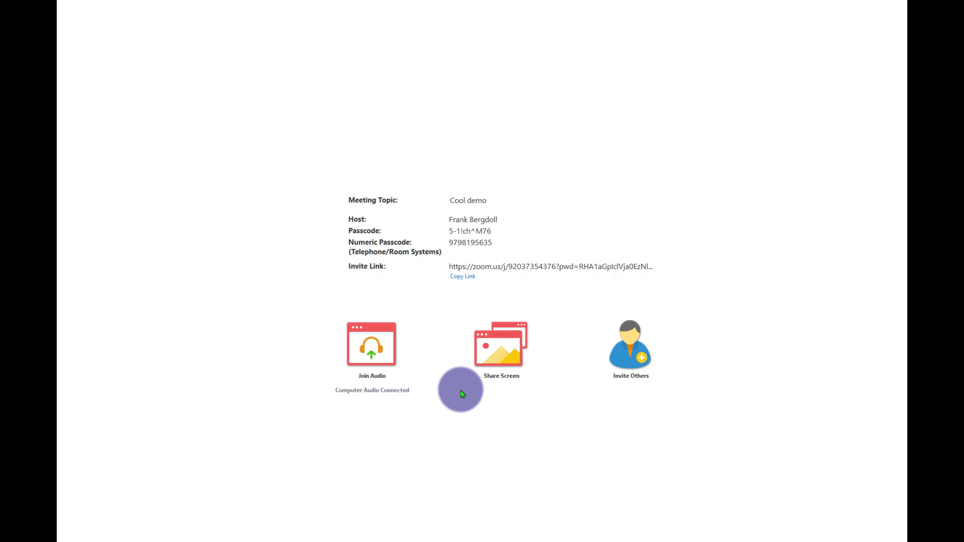
key("Escape")
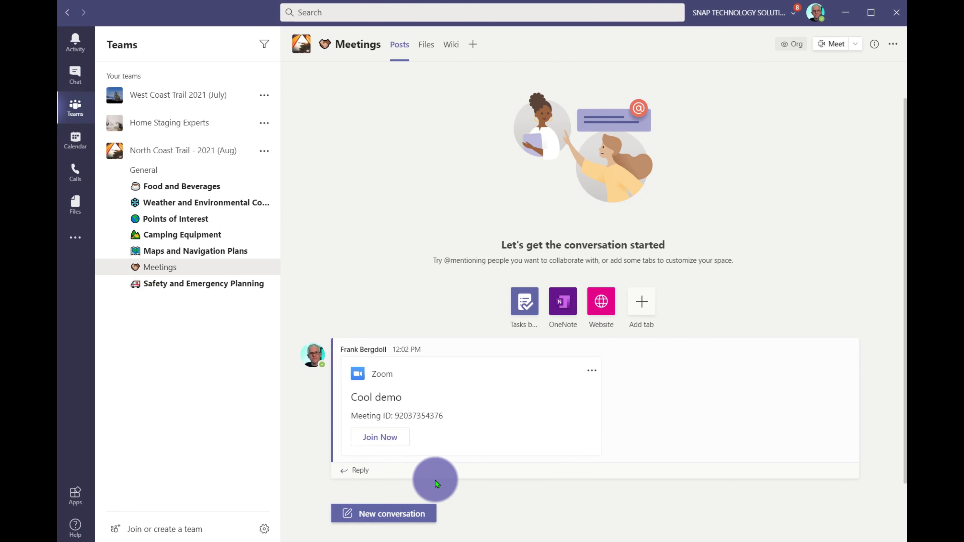
Schedule a Zoom meeting with the default details by mentioning Zoom in a new Meetings channel conversation, and accept the posted invitation
left_click(383, 513)
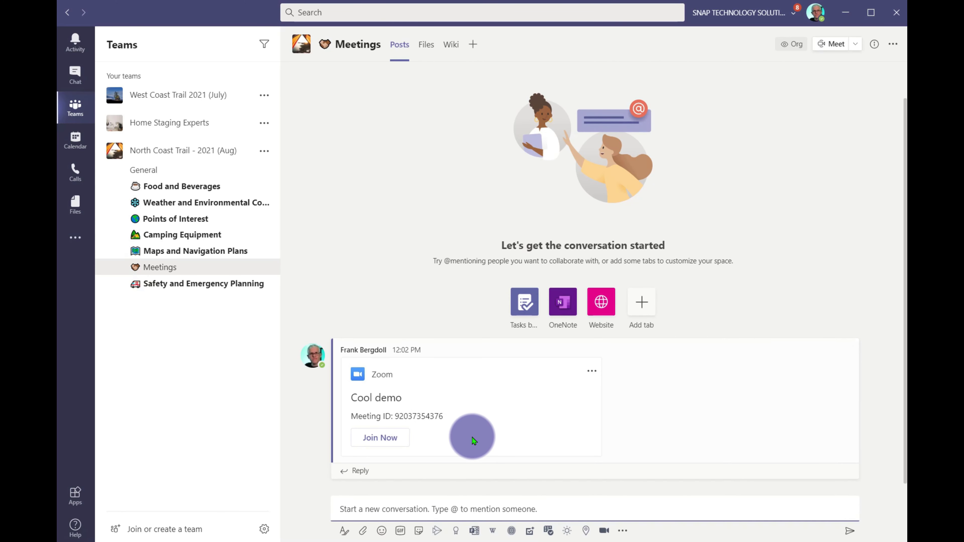
type("@zo")
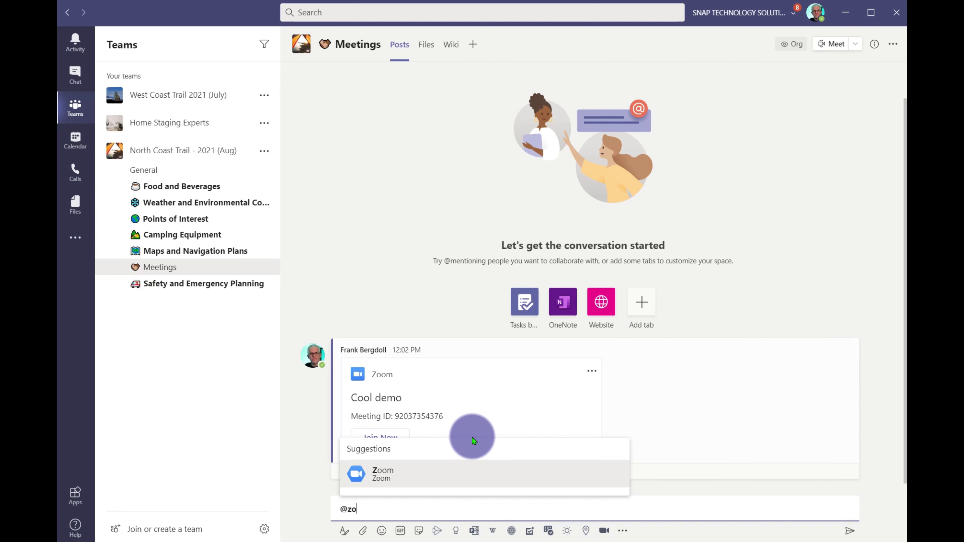
type("om")
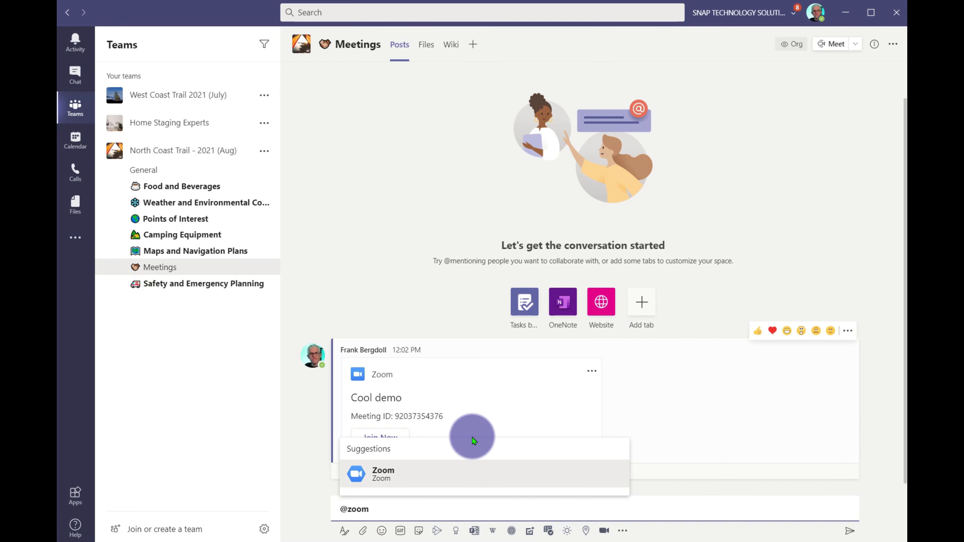
left_click(446, 471)
left_click(449, 488)
left_click(422, 480)
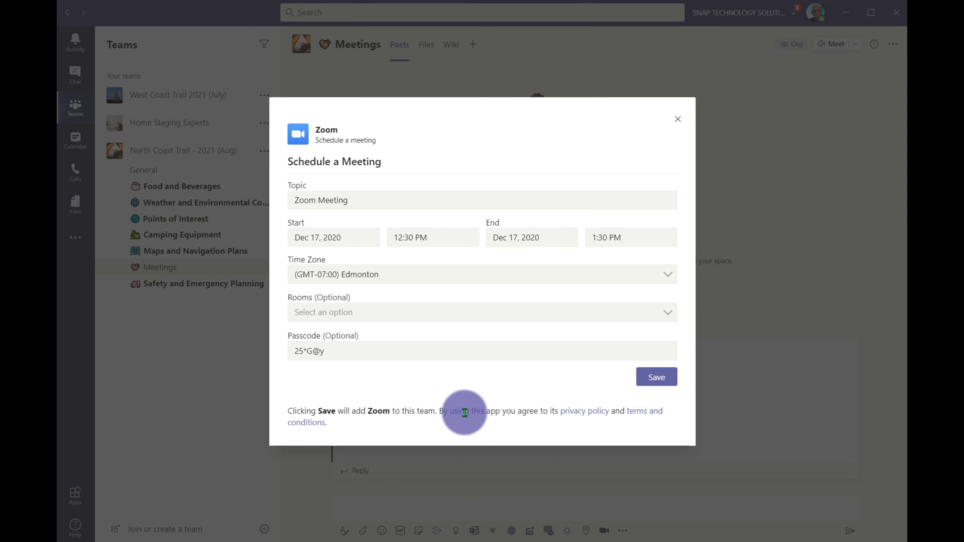
left_click(656, 378)
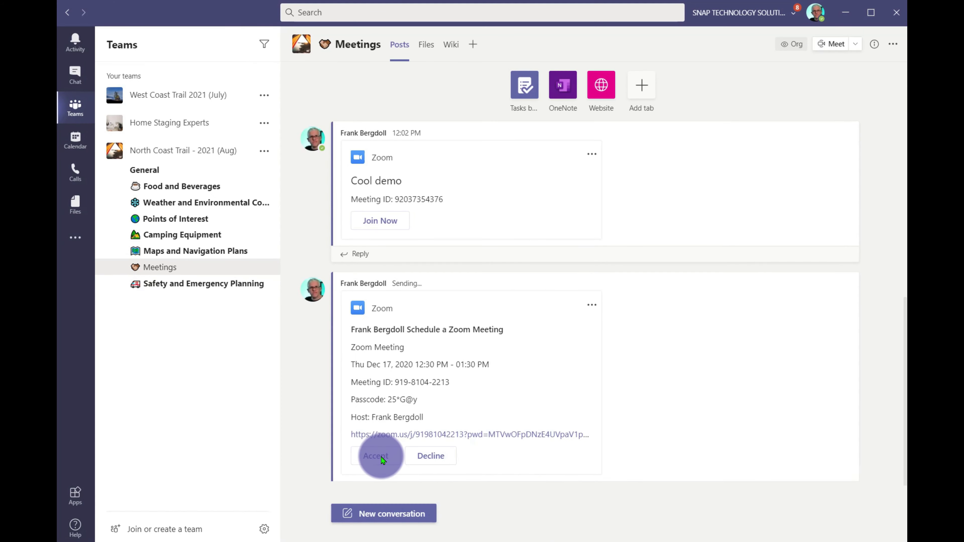
left_click(382, 458)
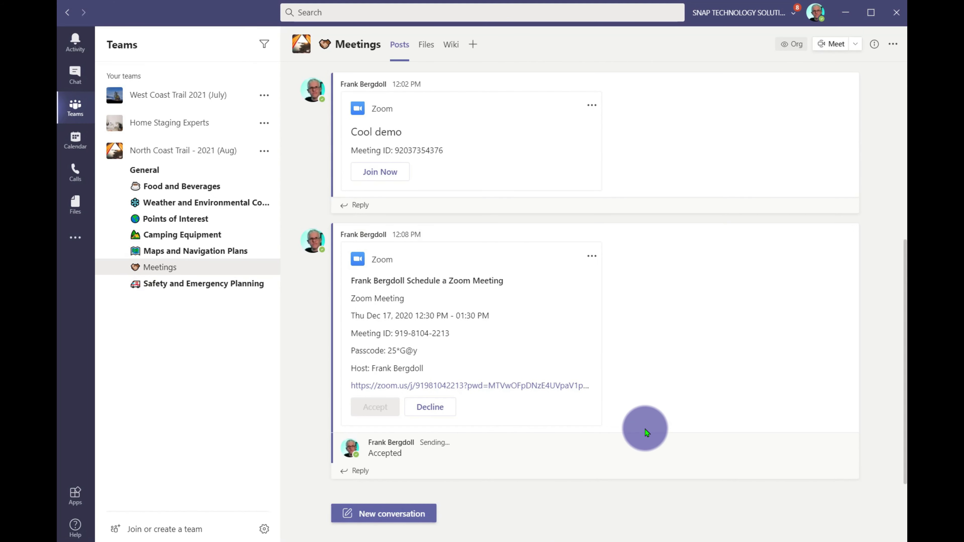